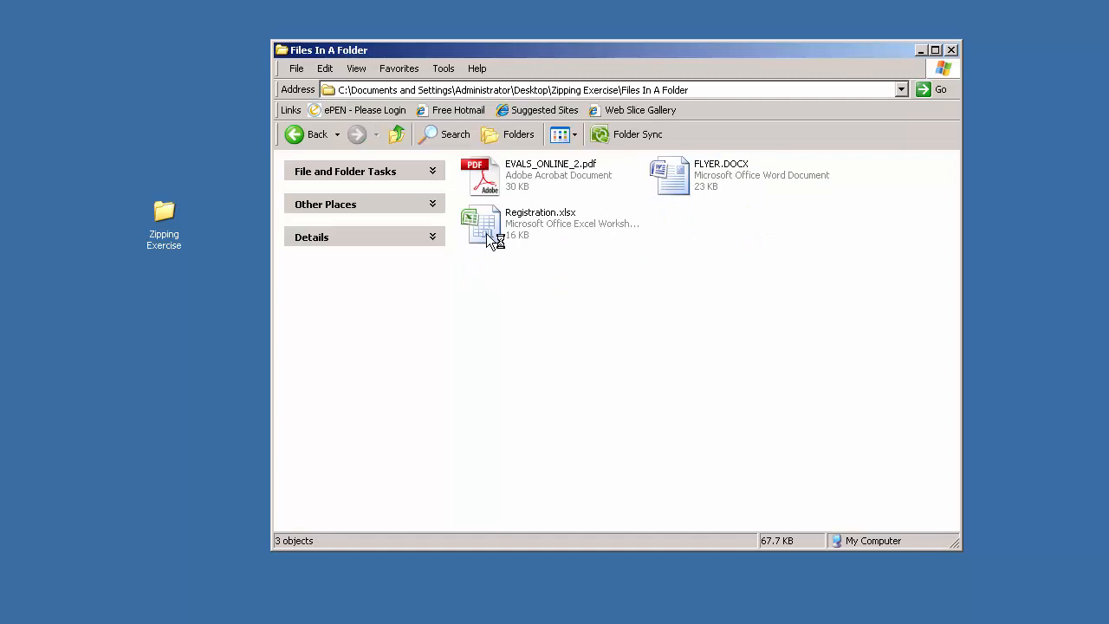
Go back to the Zipping Exercise folder, view the contents of the Modules folder, and return.
click(303, 136)
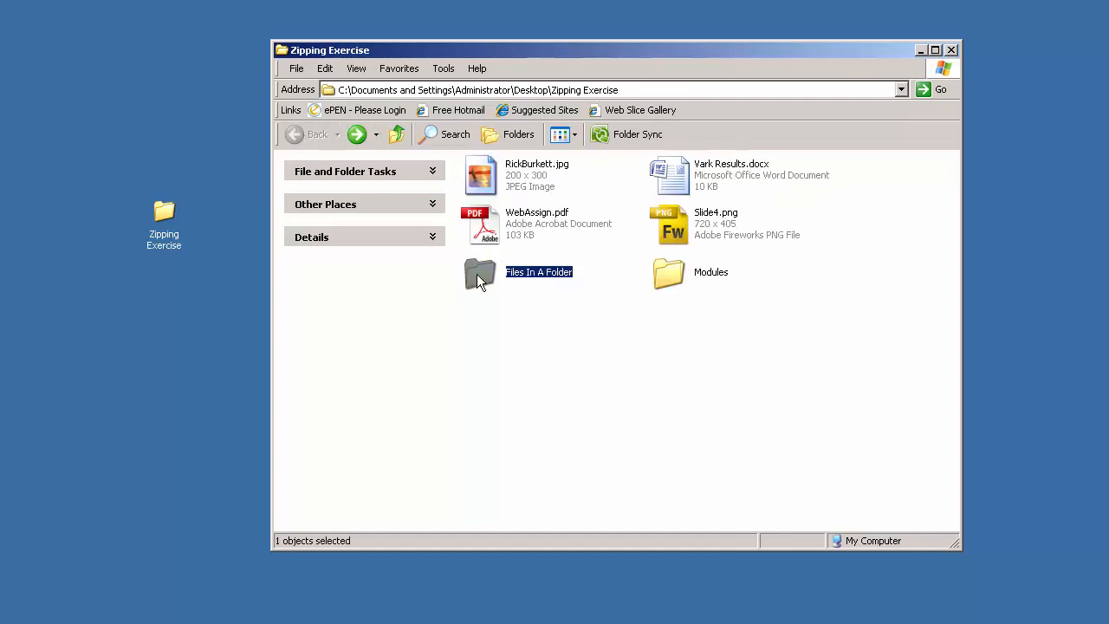
mouse_move(477, 274)
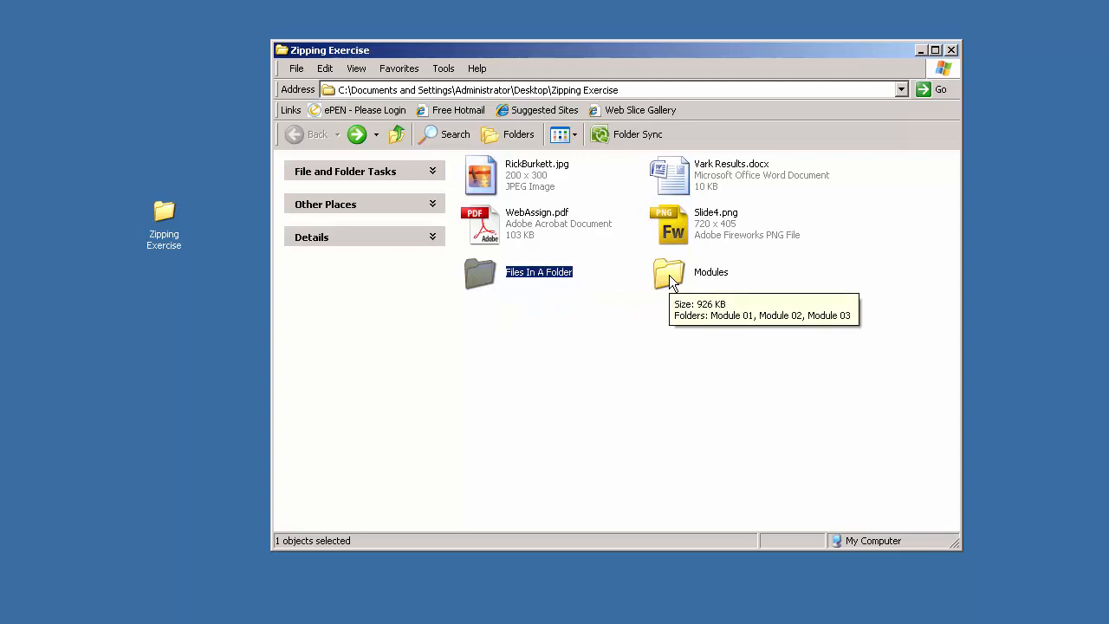
double_click(672, 283)
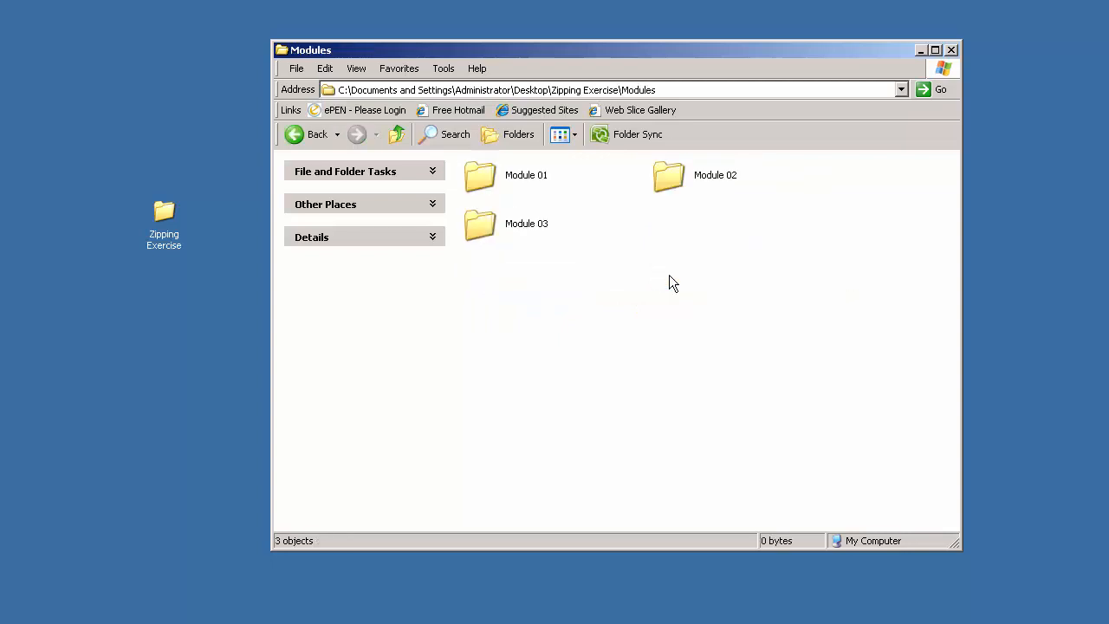
click(310, 137)
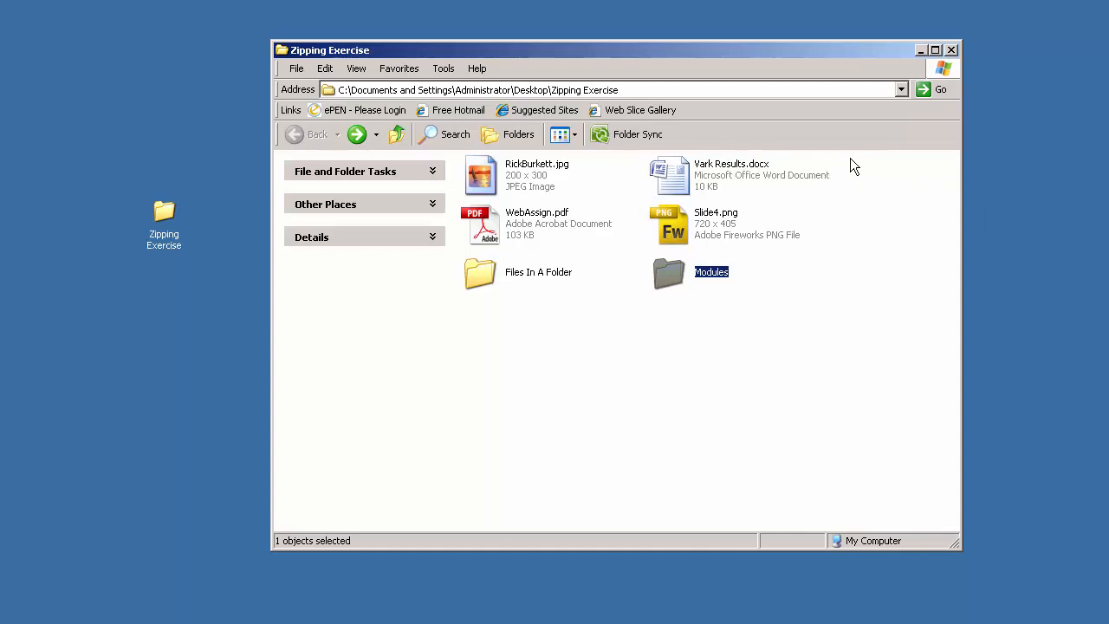
Compress the four loose files (the JPEG image, Vark Results.docx, WebAssign.pdf and Slide4.png) into one zipped folder based on WebAssign.pdf.
drag(849, 158, 573, 234)
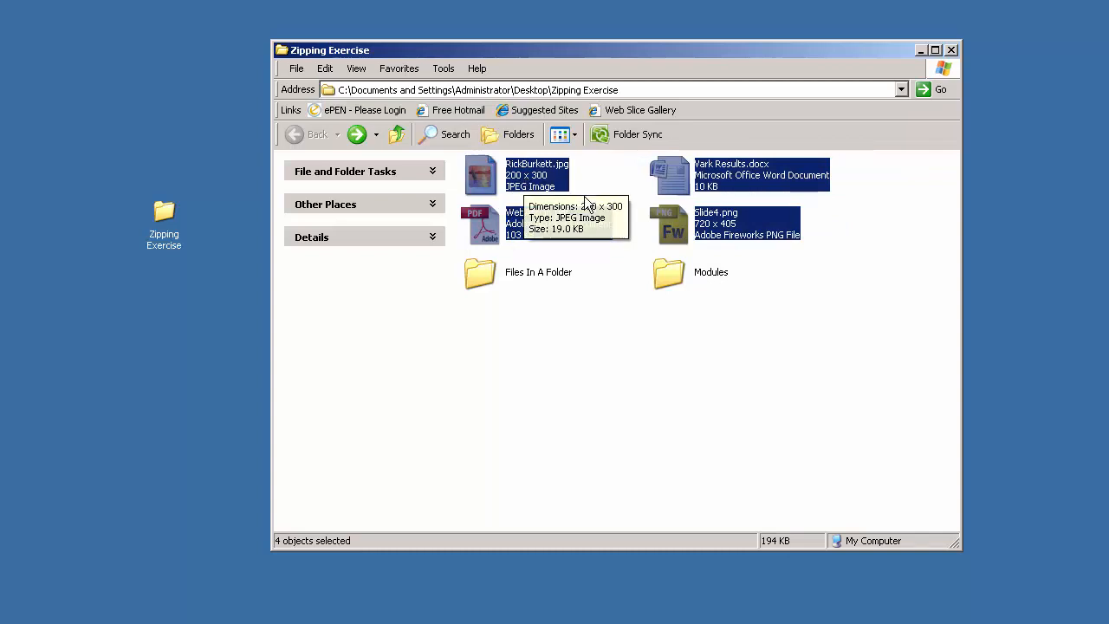
click(597, 281)
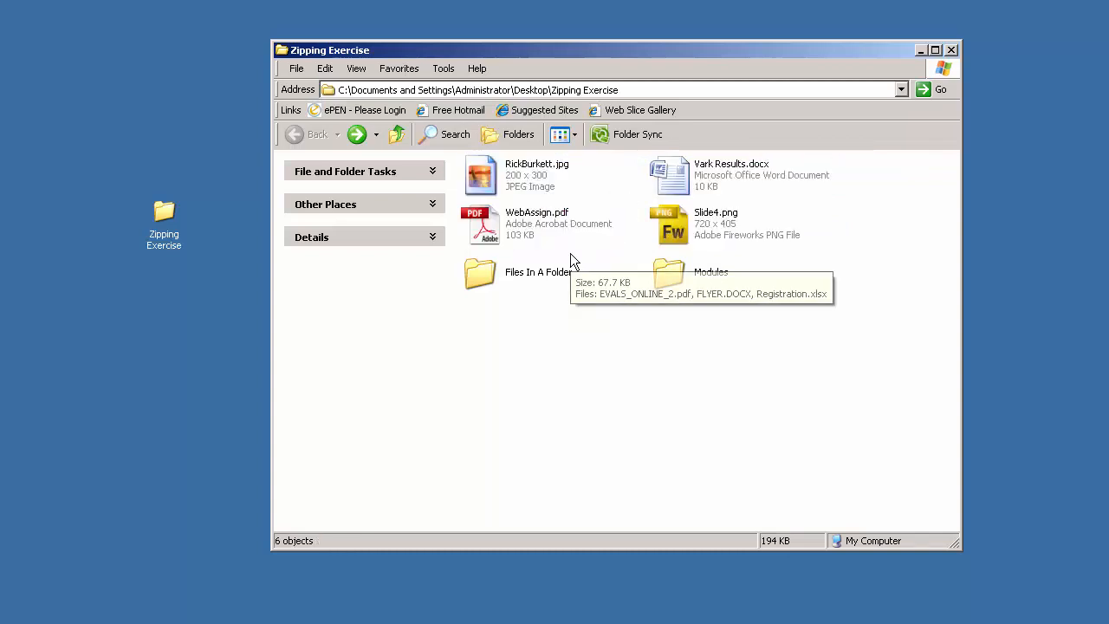
click(537, 184)
ctrl+click(669, 174)
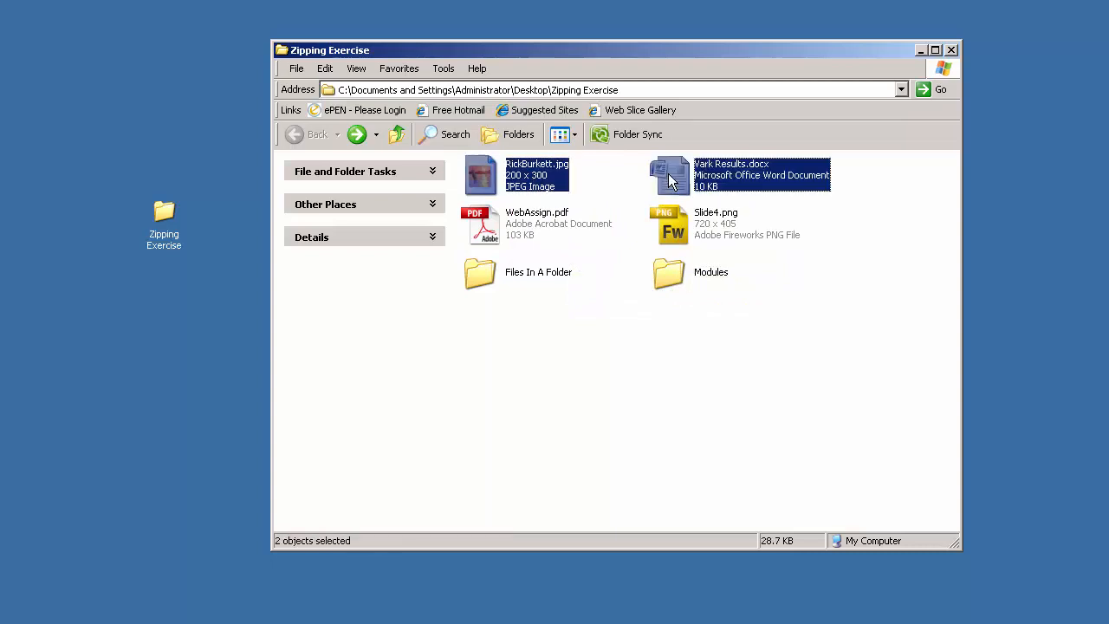
ctrl+click(676, 232)
ctrl+click(520, 229)
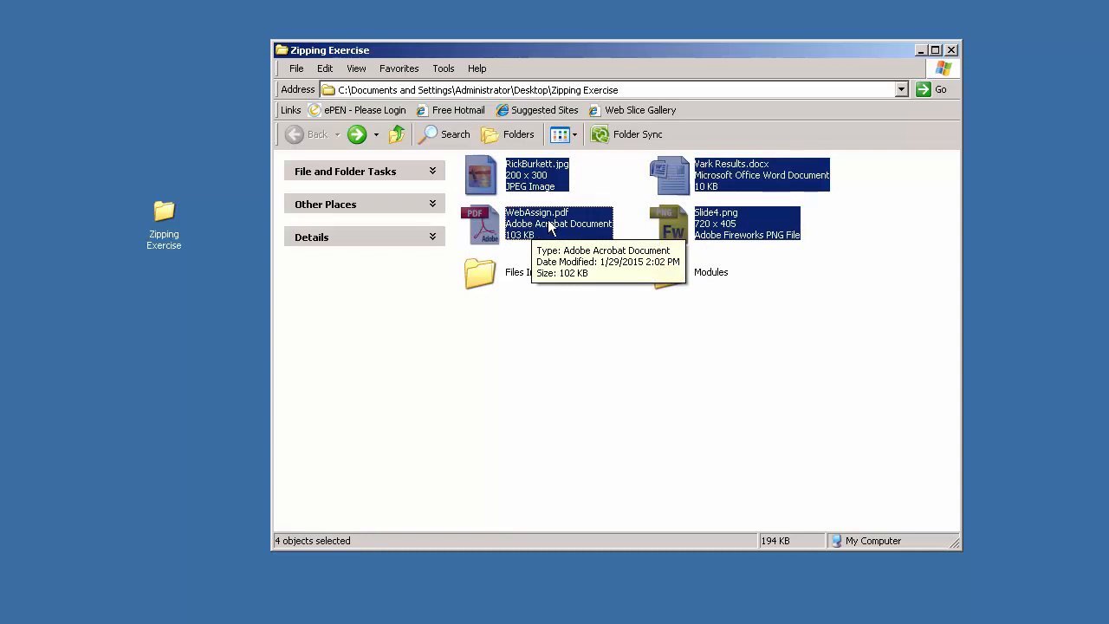
right_click(547, 219)
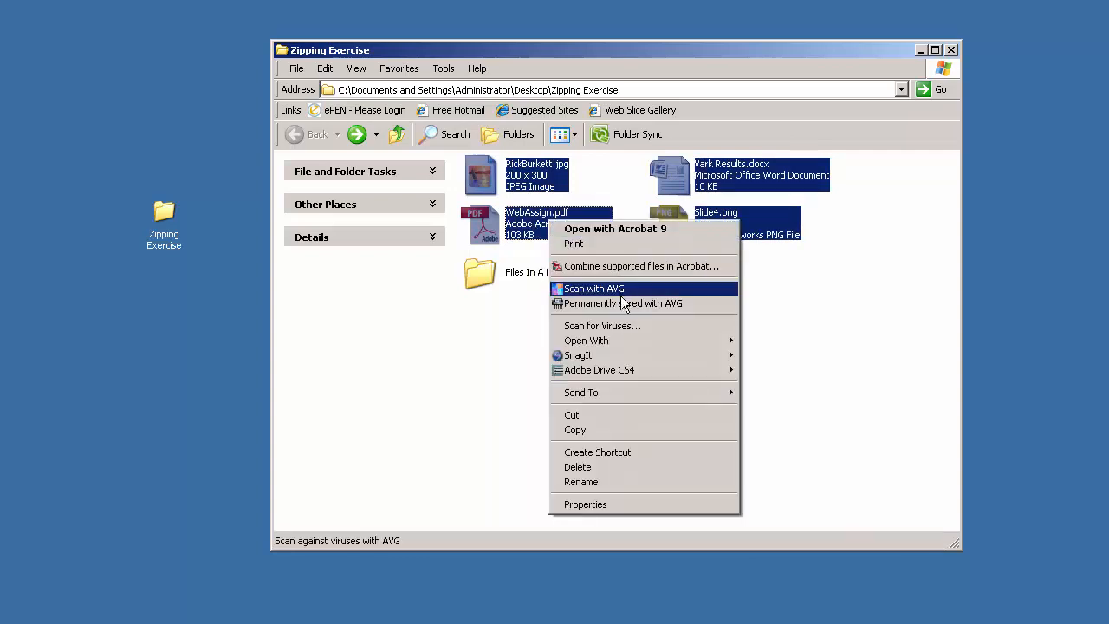
mouse_move(631, 339)
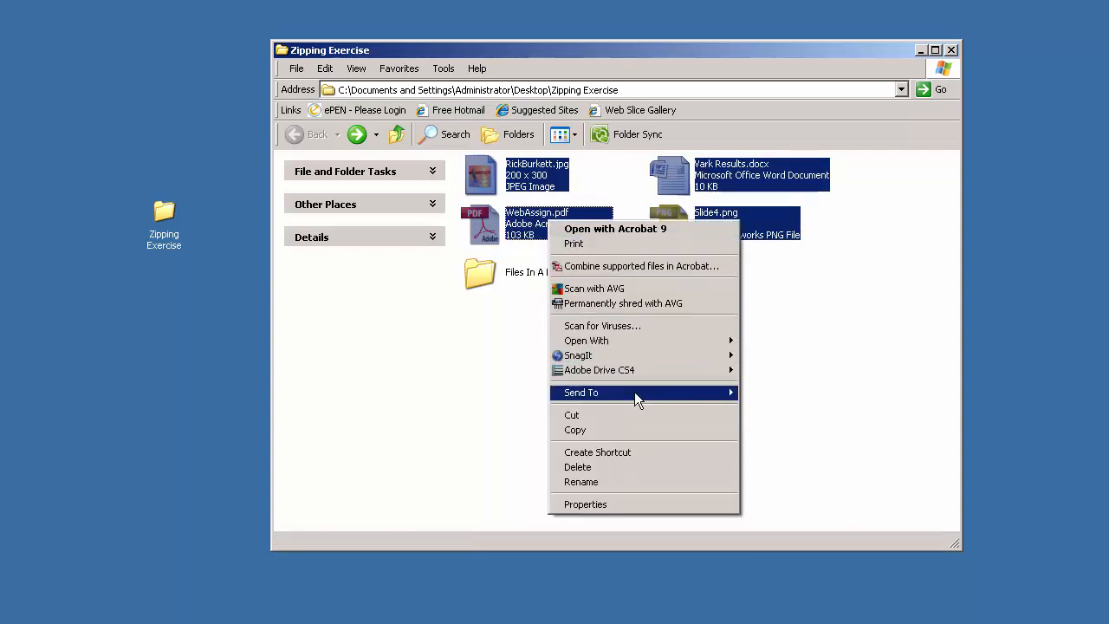
mouse_move(634, 392)
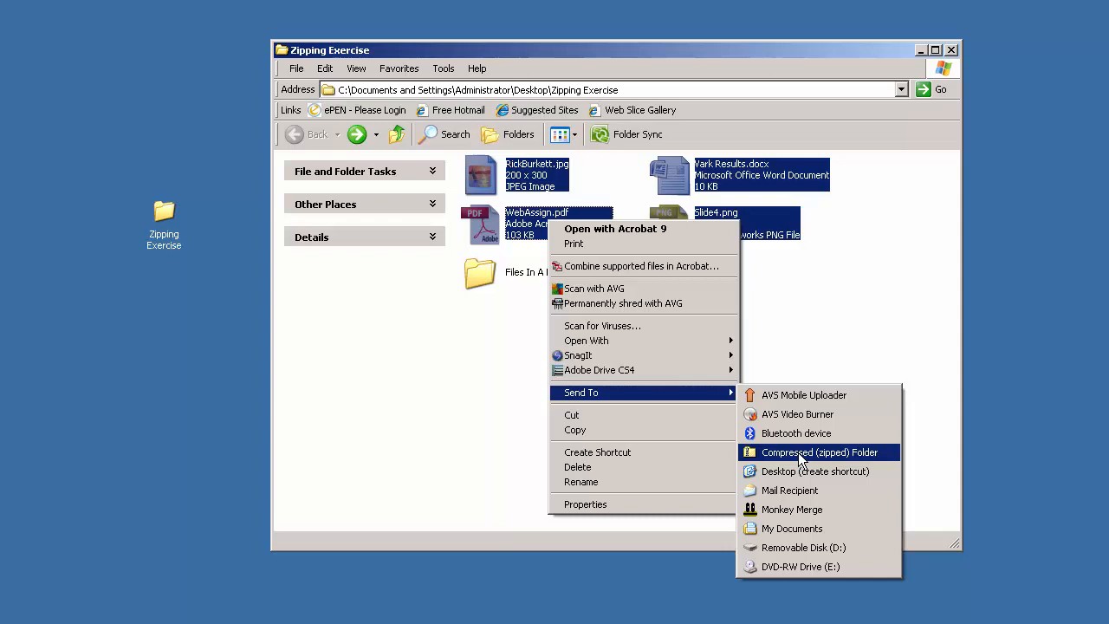
click(801, 452)
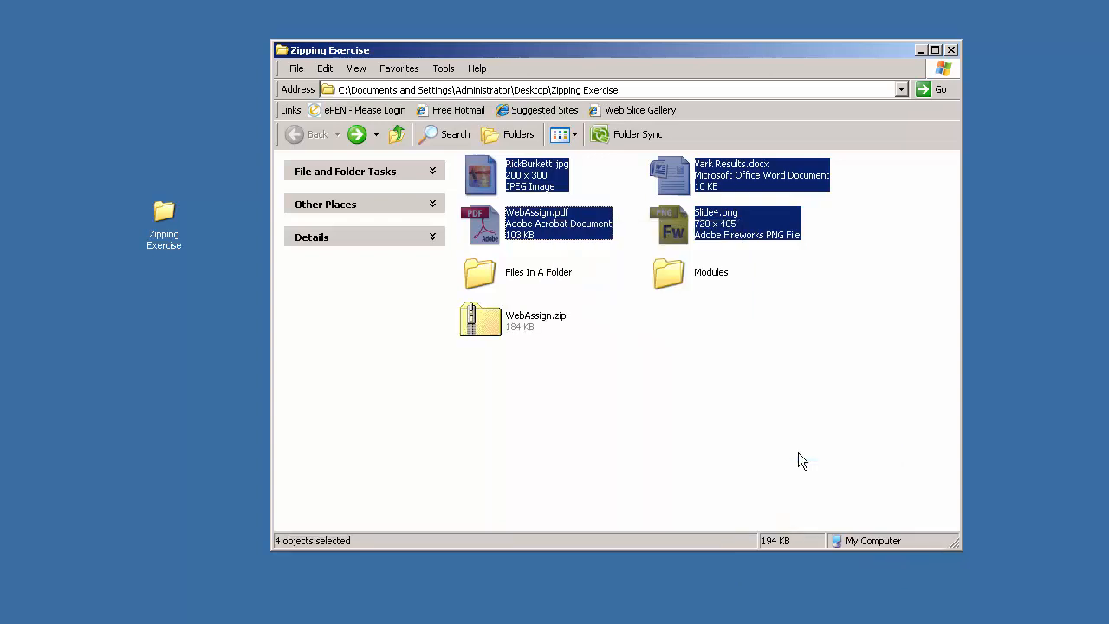
Rename the new zip archive of the four files to Rename.zip.
mouse_move(479, 323)
click(625, 357)
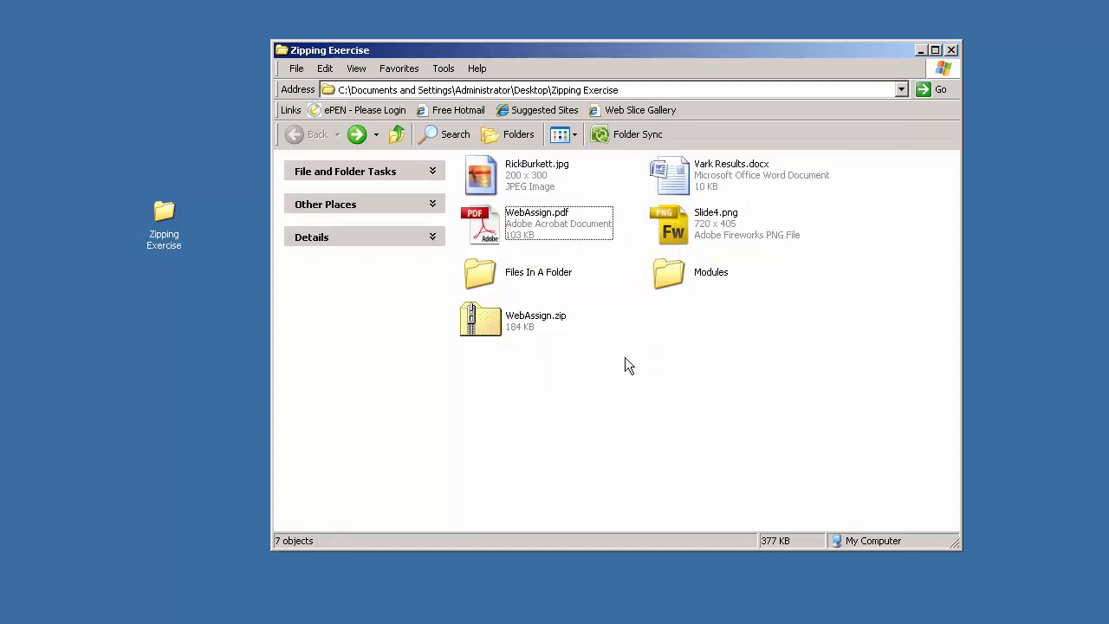
click(526, 320)
click(526, 322)
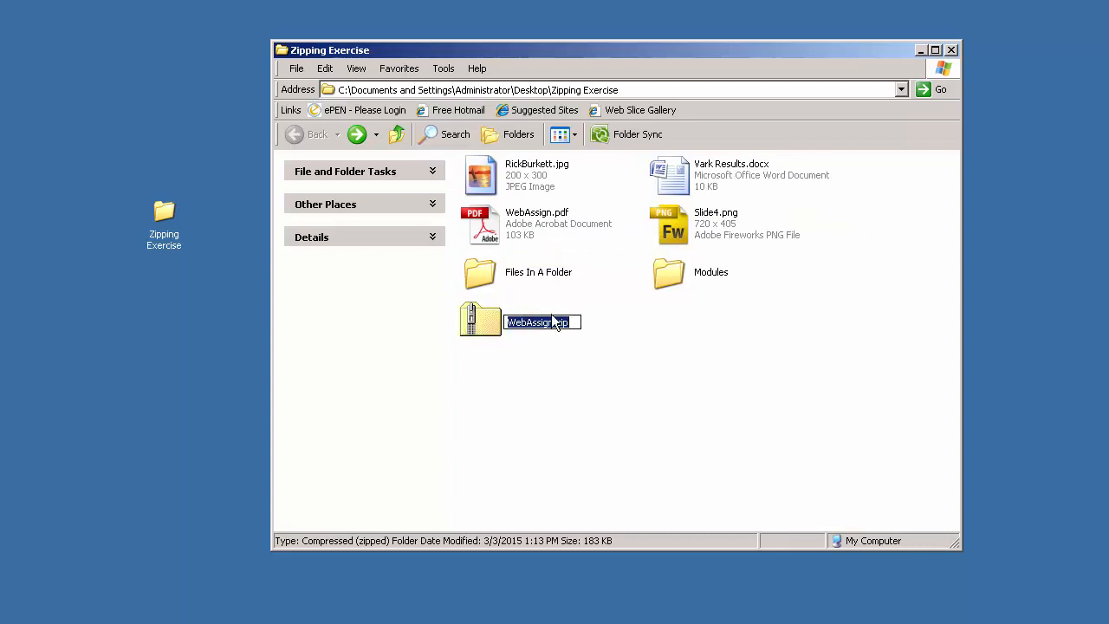
click(553, 320)
drag(553, 320, 430, 319)
text(Rename)
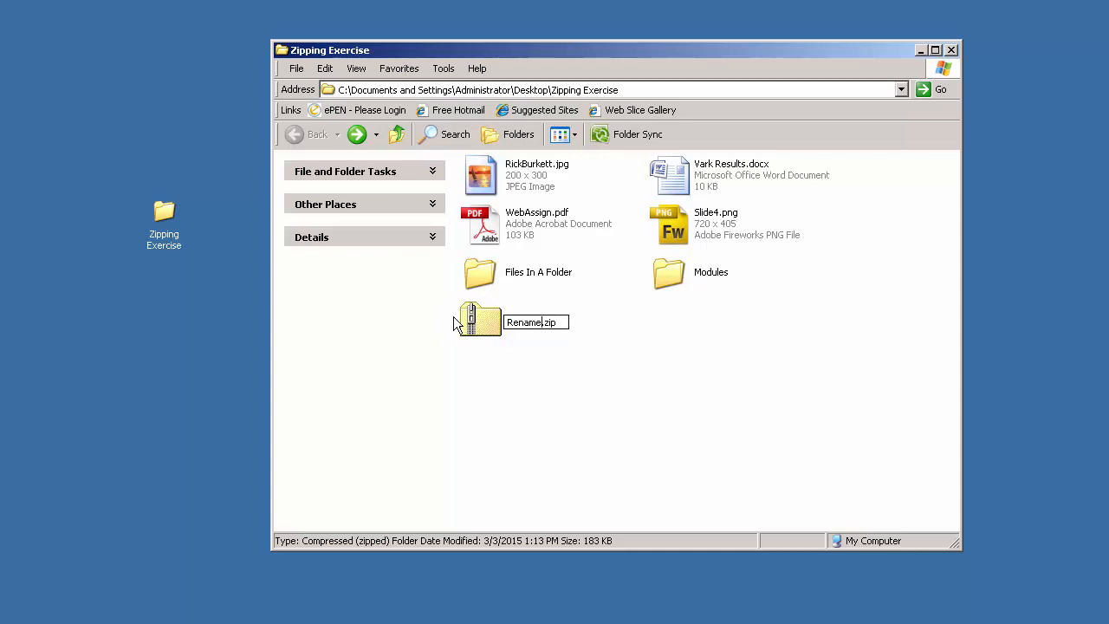
key(Return)
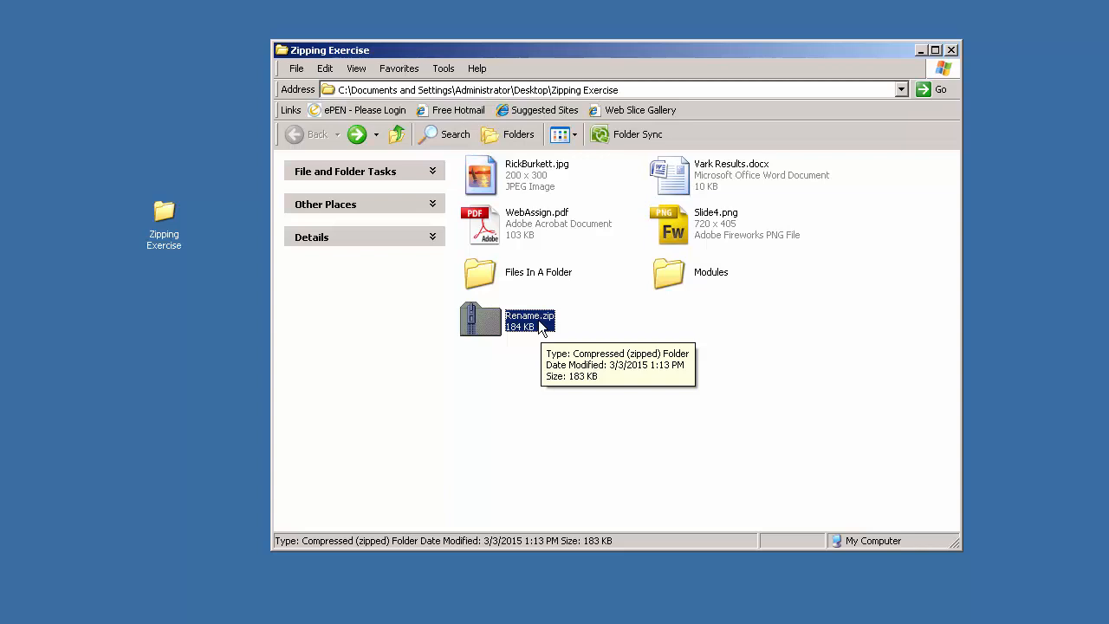
Check the contents of Files In A Folder, then compress that whole folder into a zipped folder within Zipping Exercise.
click(482, 272)
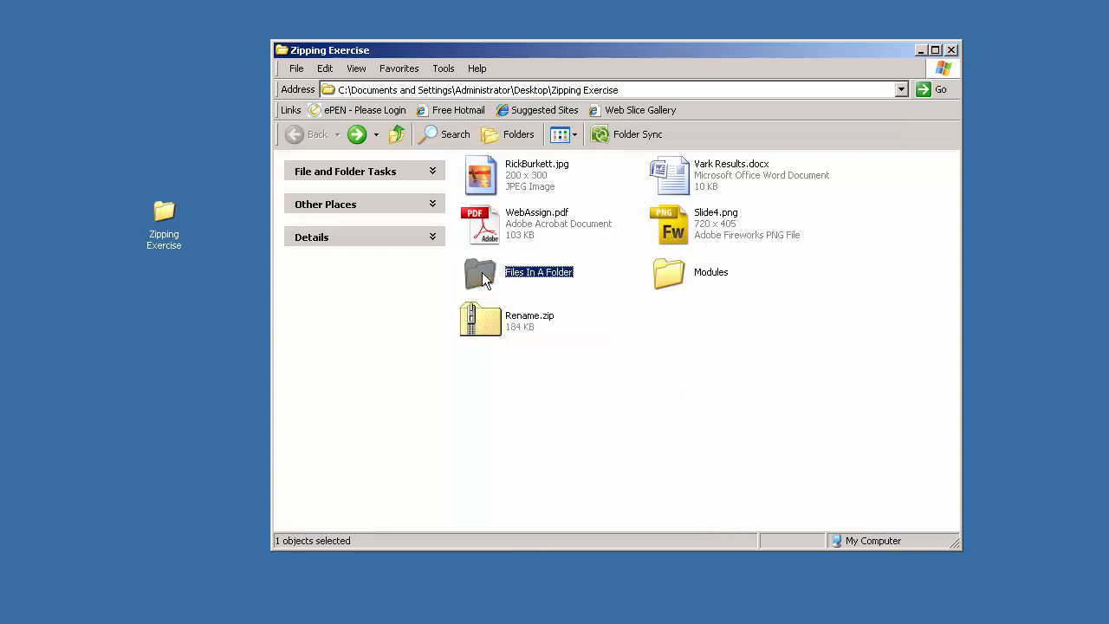
double_click(481, 272)
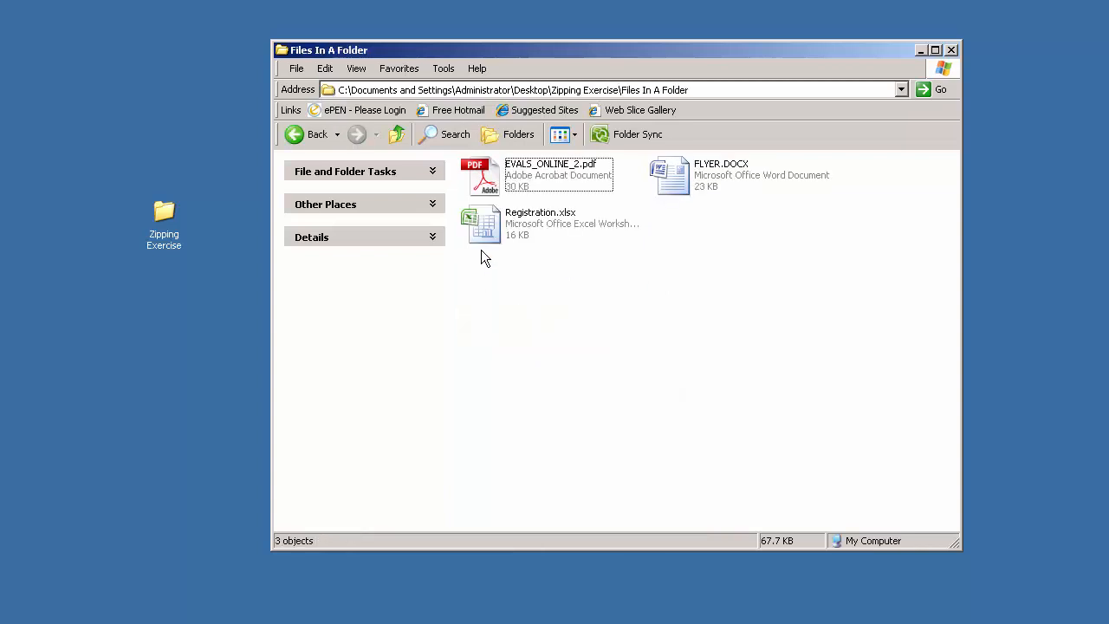
click(303, 137)
mouse_move(486, 275)
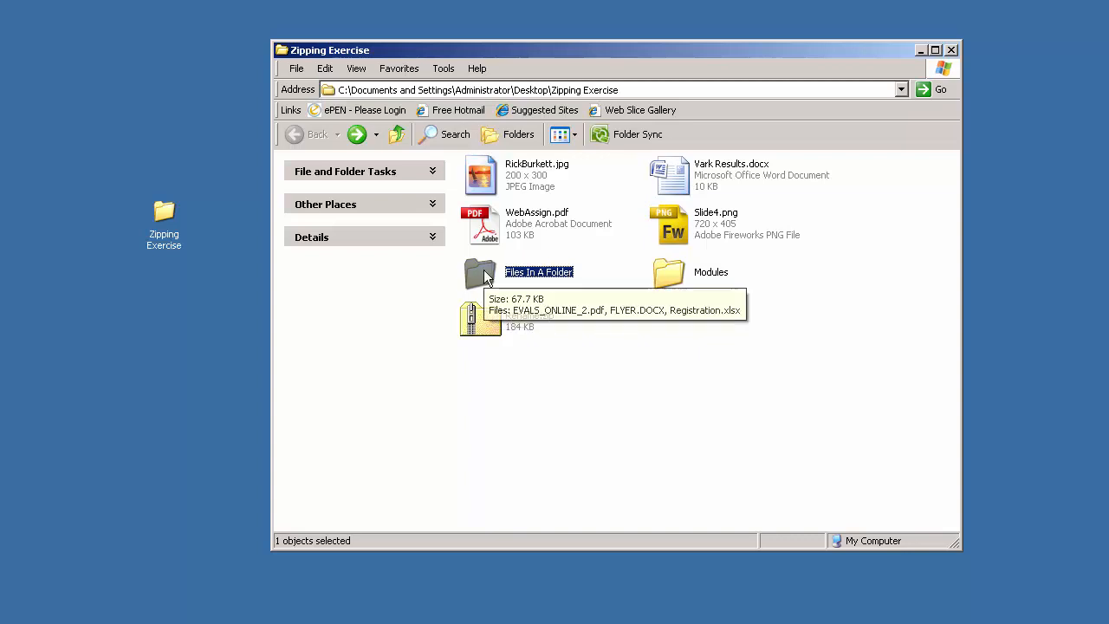
right_click(486, 275)
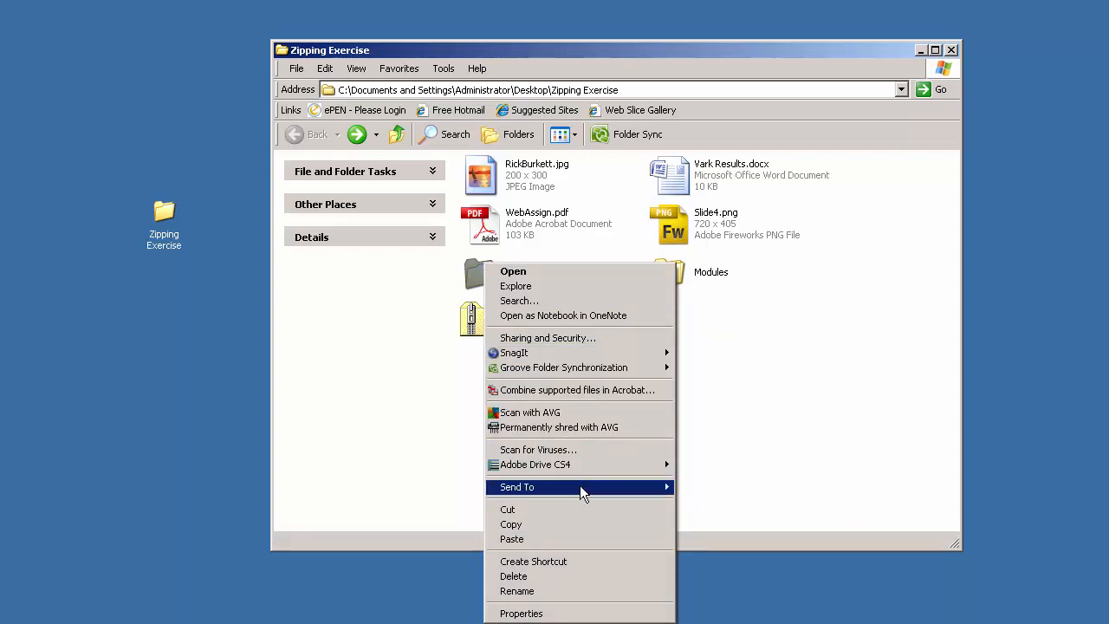
mouse_move(588, 485)
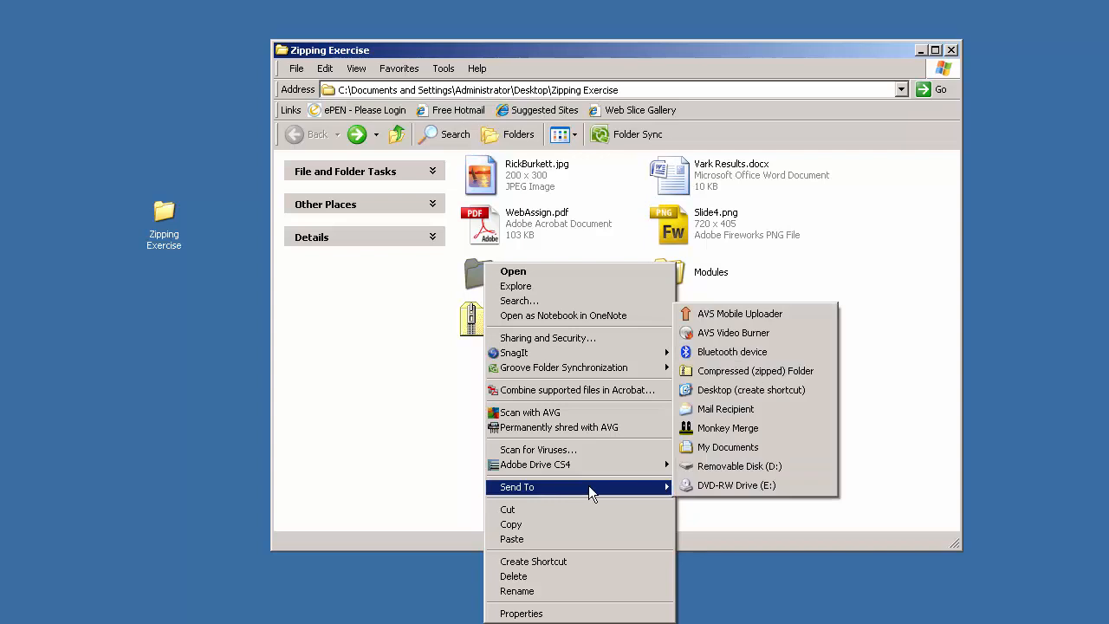
click(762, 371)
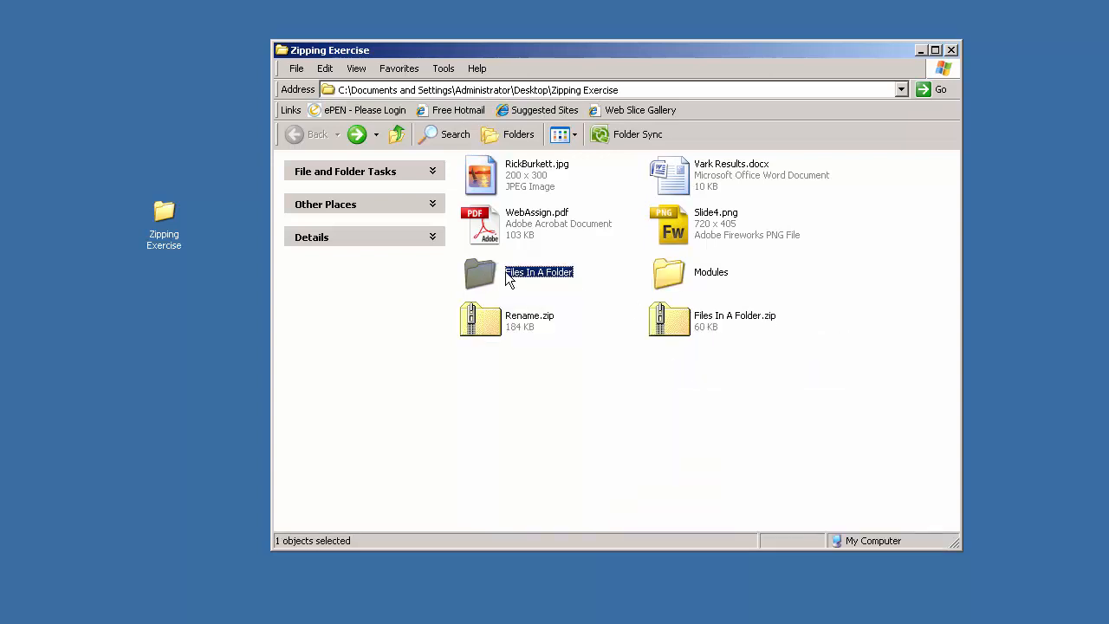
Examine the details of Files In A Folder and its zip archive, alongside Rename.zip.
mouse_move(564, 275)
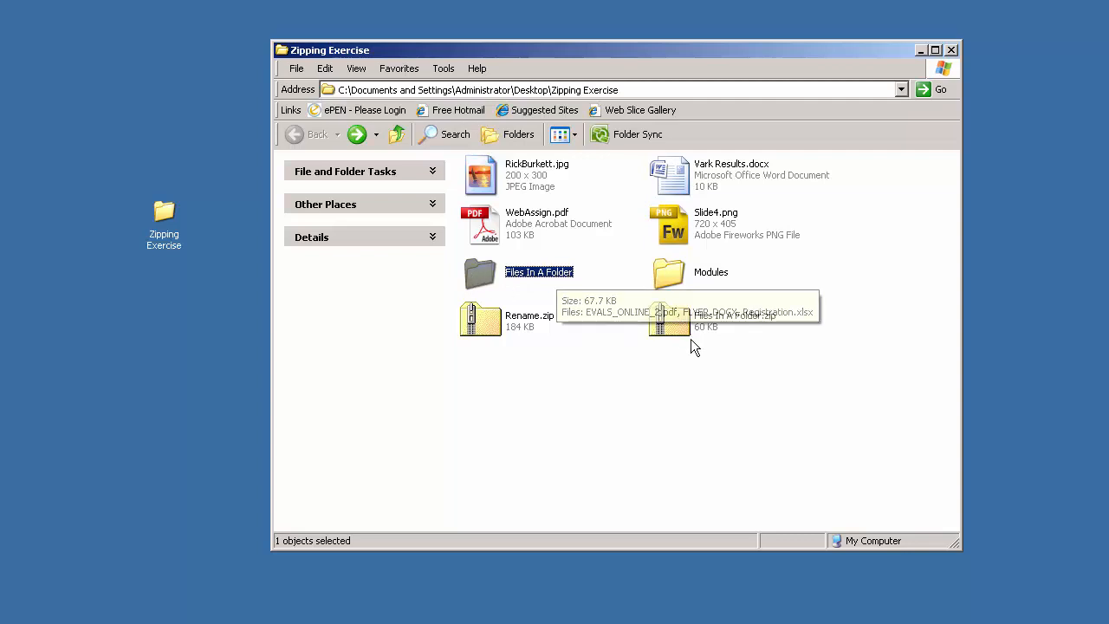
mouse_move(710, 331)
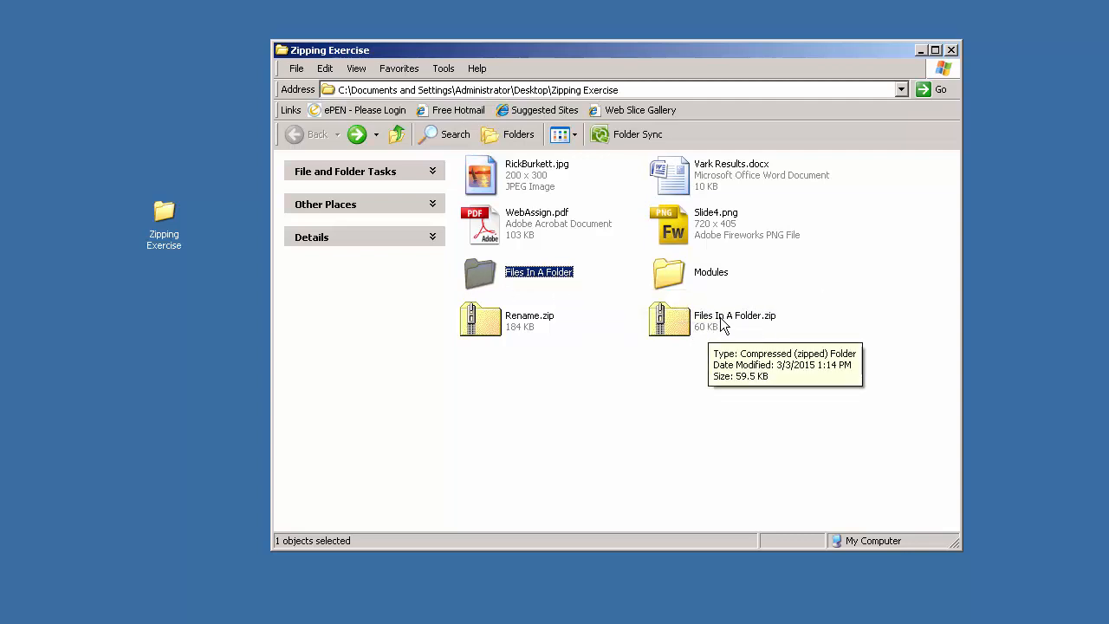
click(680, 393)
mouse_move(659, 323)
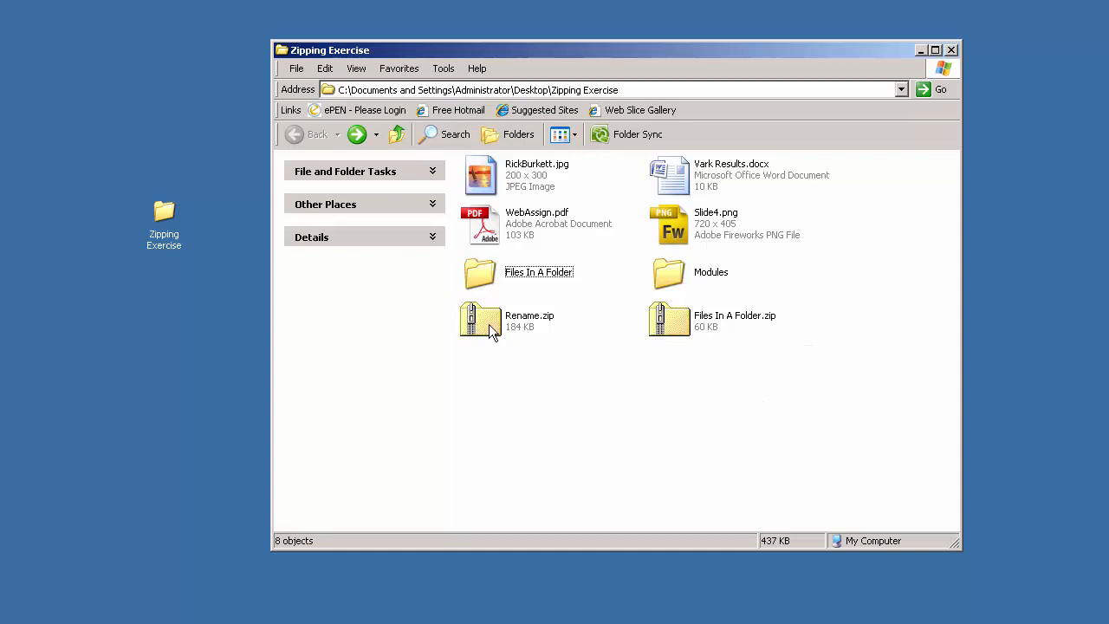
mouse_move(687, 334)
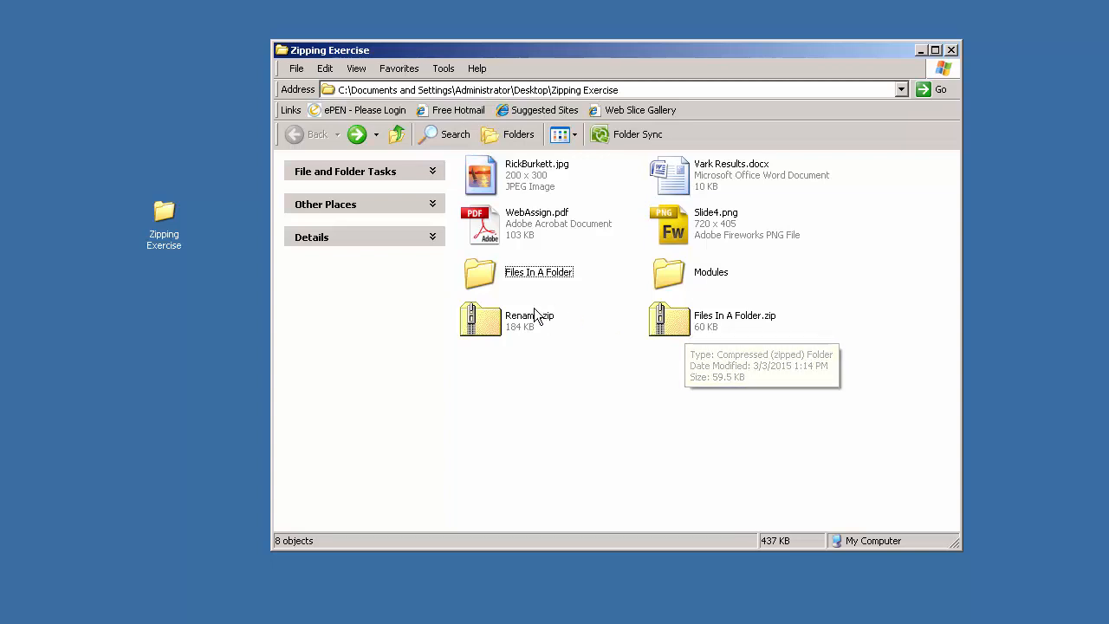
mouse_move(508, 320)
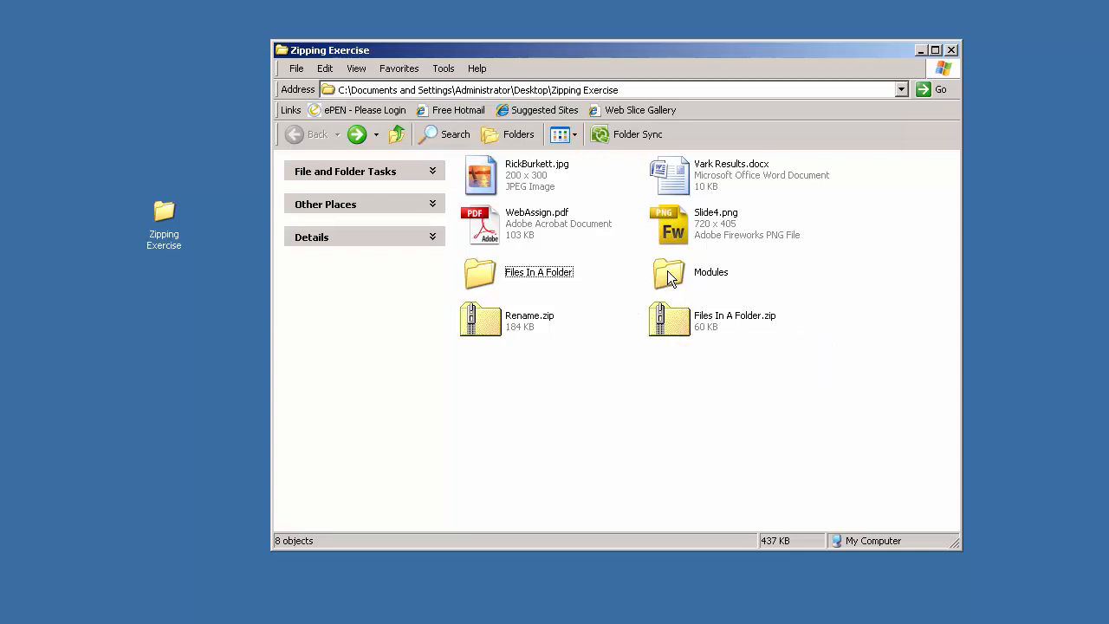
Look through the Module 01 and Module 02 subfolders inside Modules, then return to the Zipping Exercise folder.
mouse_move(668, 277)
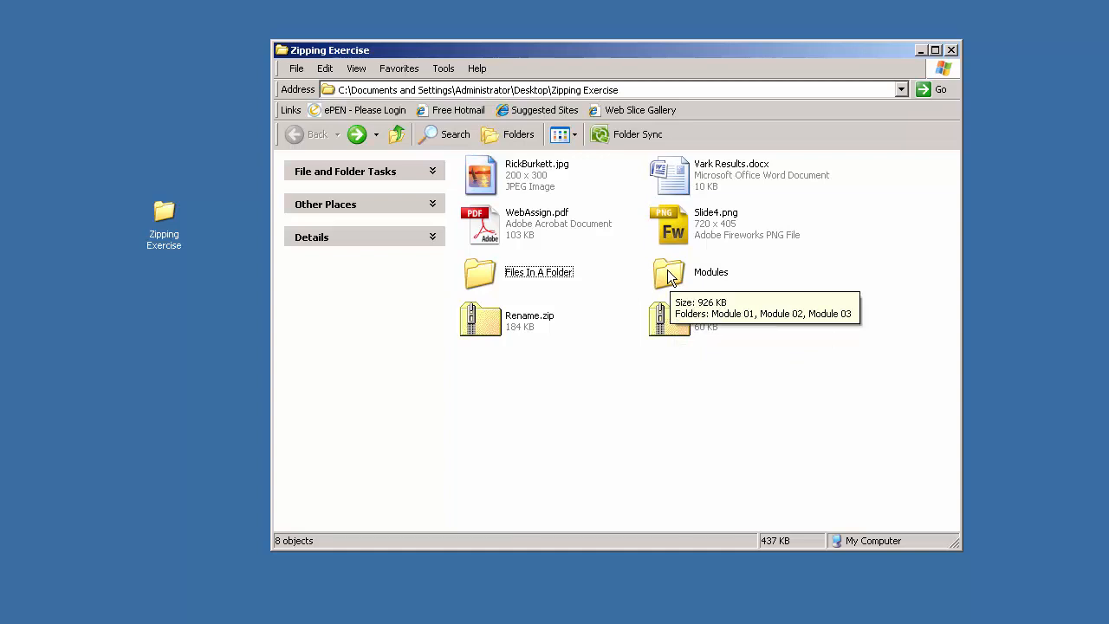
double_click(668, 274)
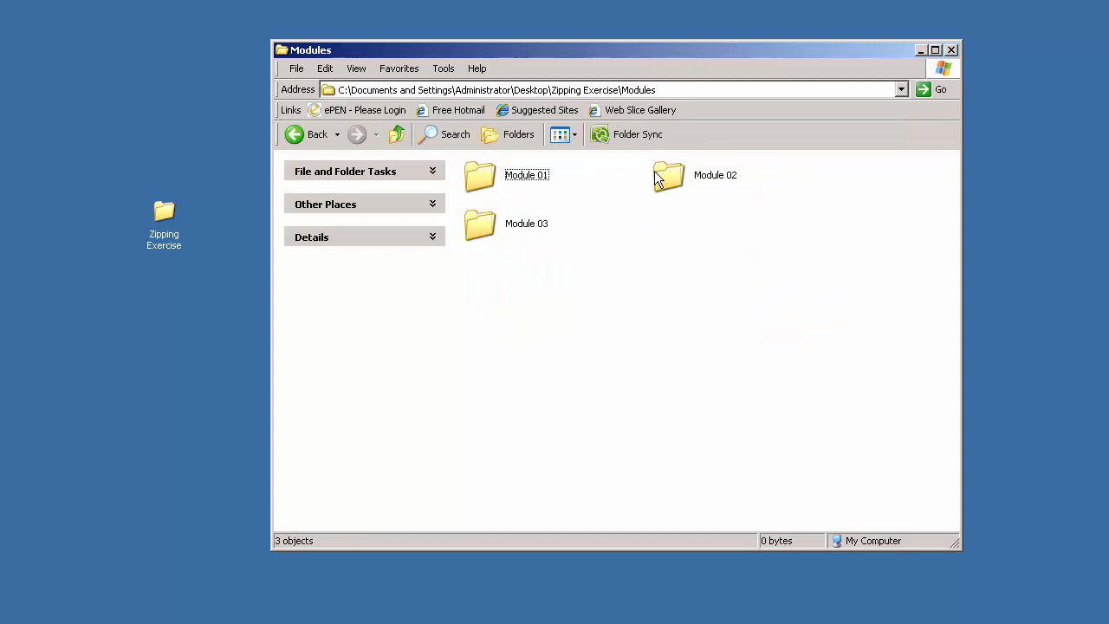
mouse_move(473, 179)
double_click(479, 176)
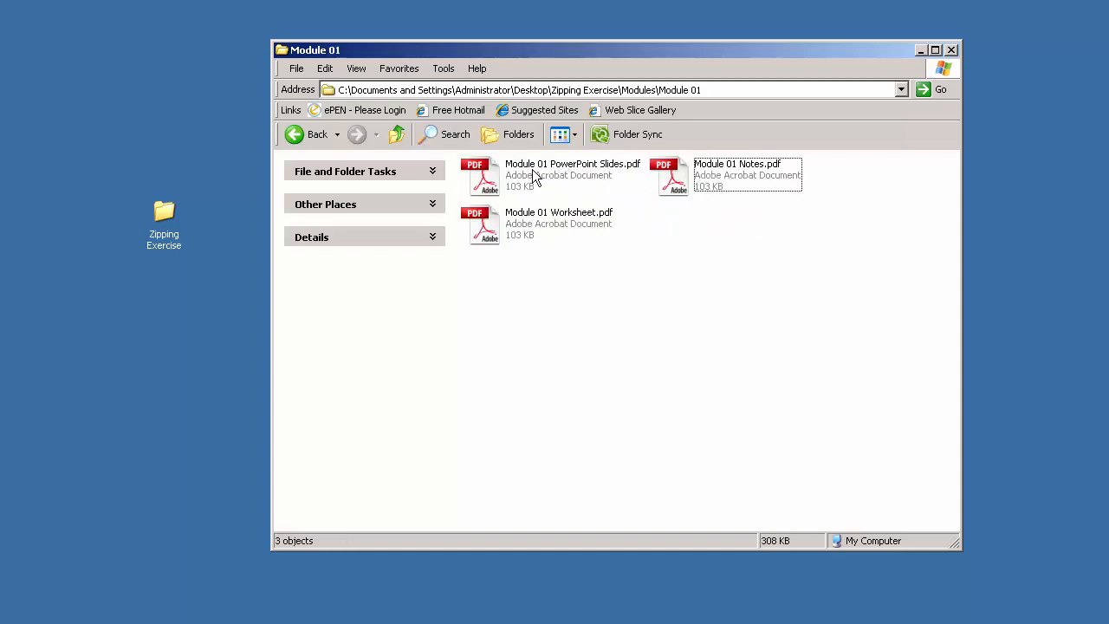
mouse_move(532, 175)
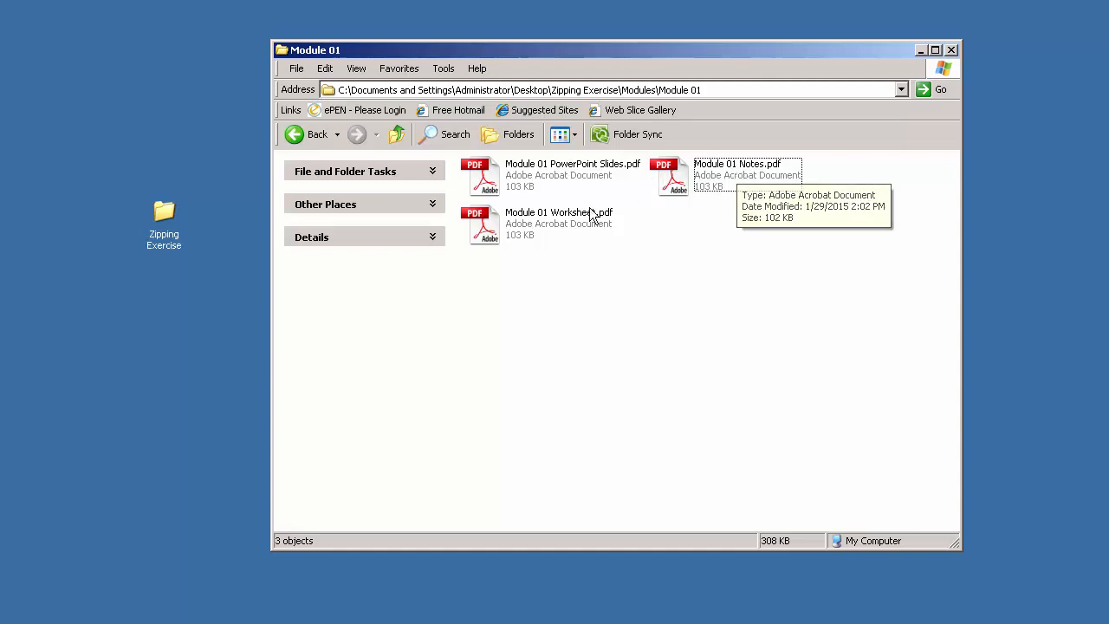
mouse_move(530, 215)
click(307, 134)
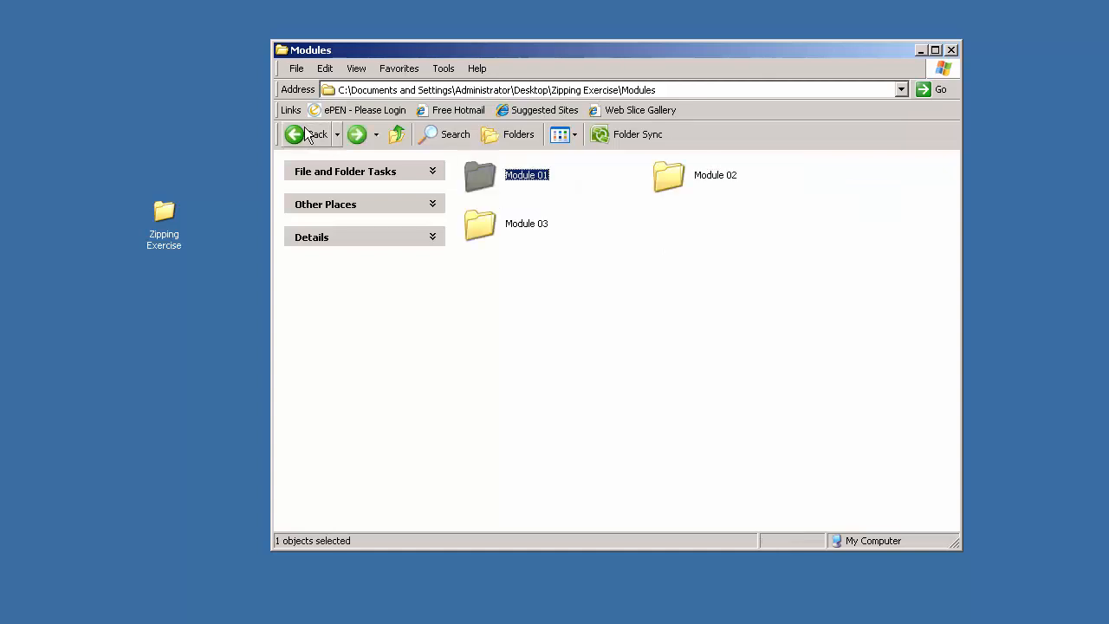
double_click(666, 178)
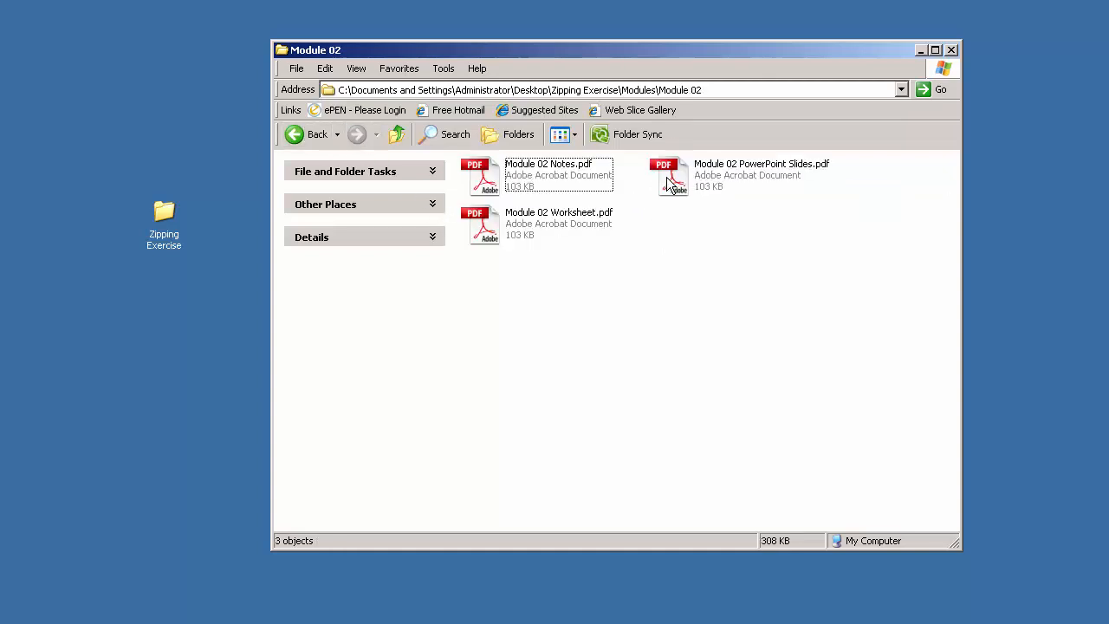
click(296, 139)
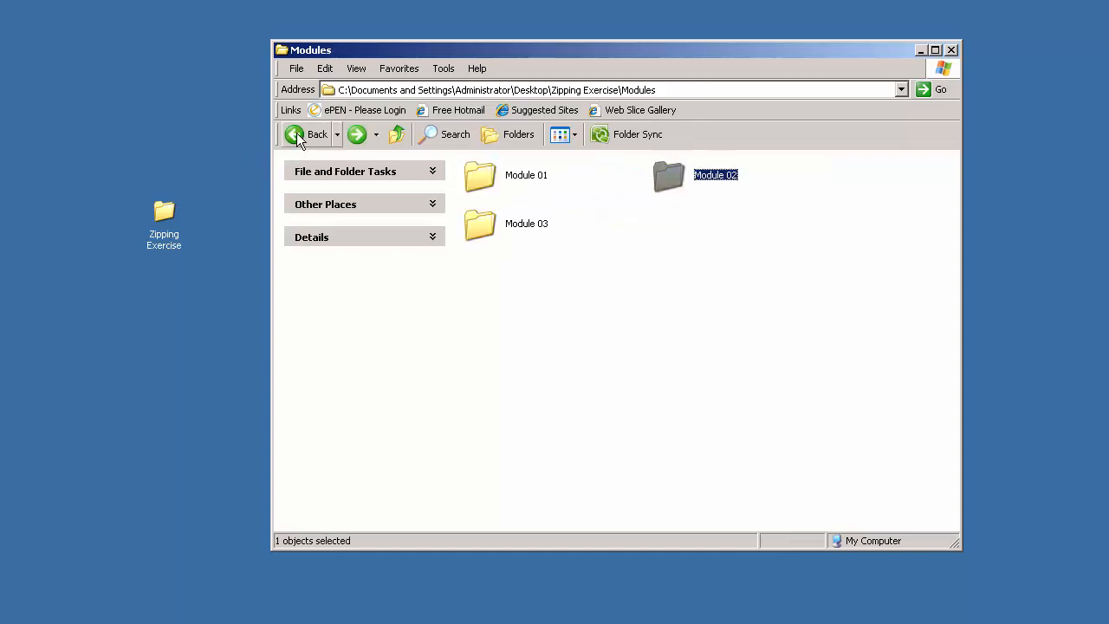
click(298, 137)
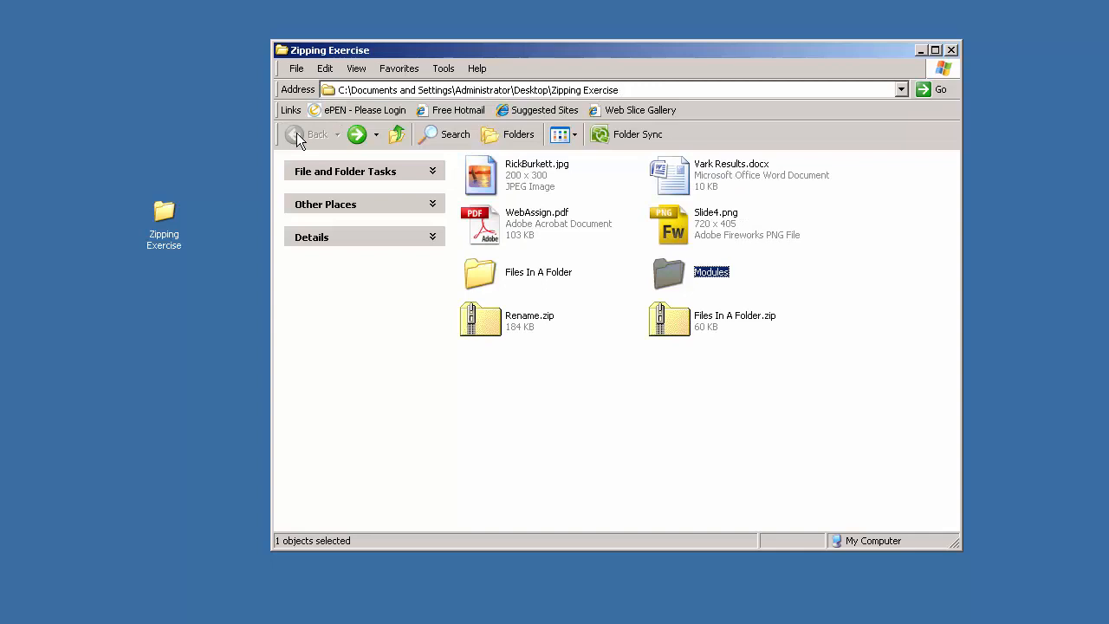
Compress the whole Modules folder, including its subfolders, into a zipped folder within Zipping Exercise.
right_click(671, 269)
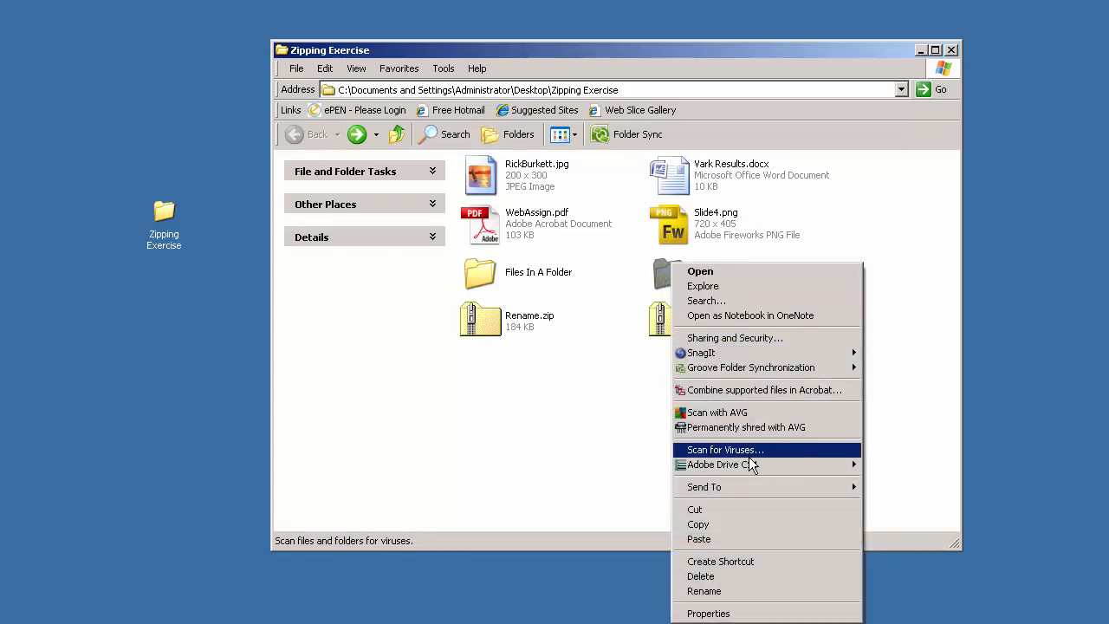
mouse_move(750, 485)
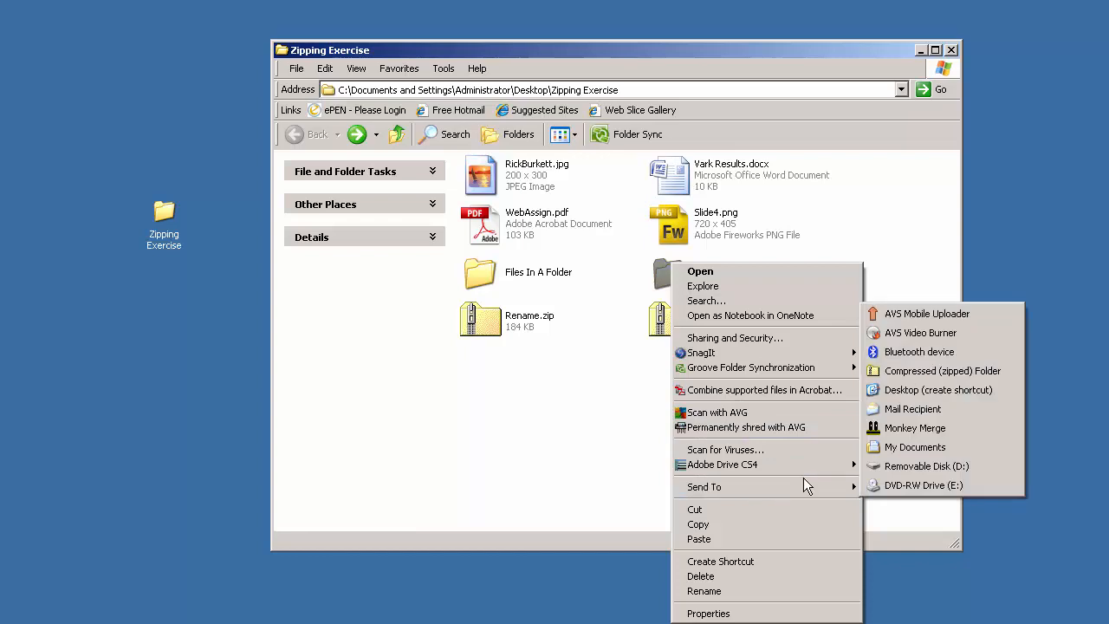
click(908, 373)
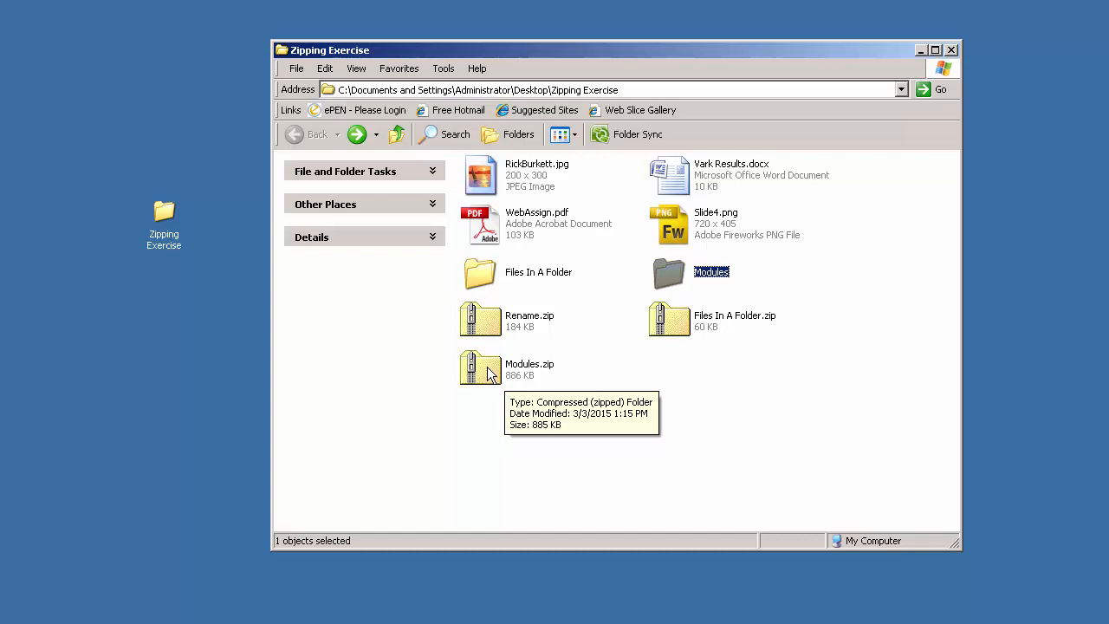
Review the subfolders inside the original Modules folder, then return to the Zipping Exercise folder.
double_click(674, 271)
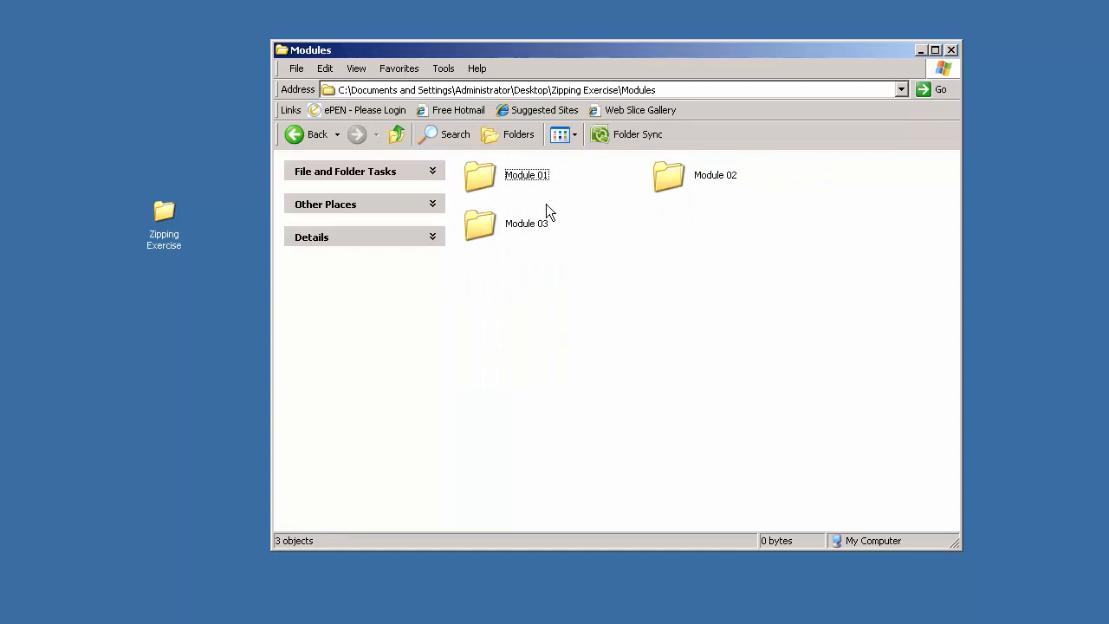
mouse_move(546, 205)
mouse_move(486, 179)
click(310, 135)
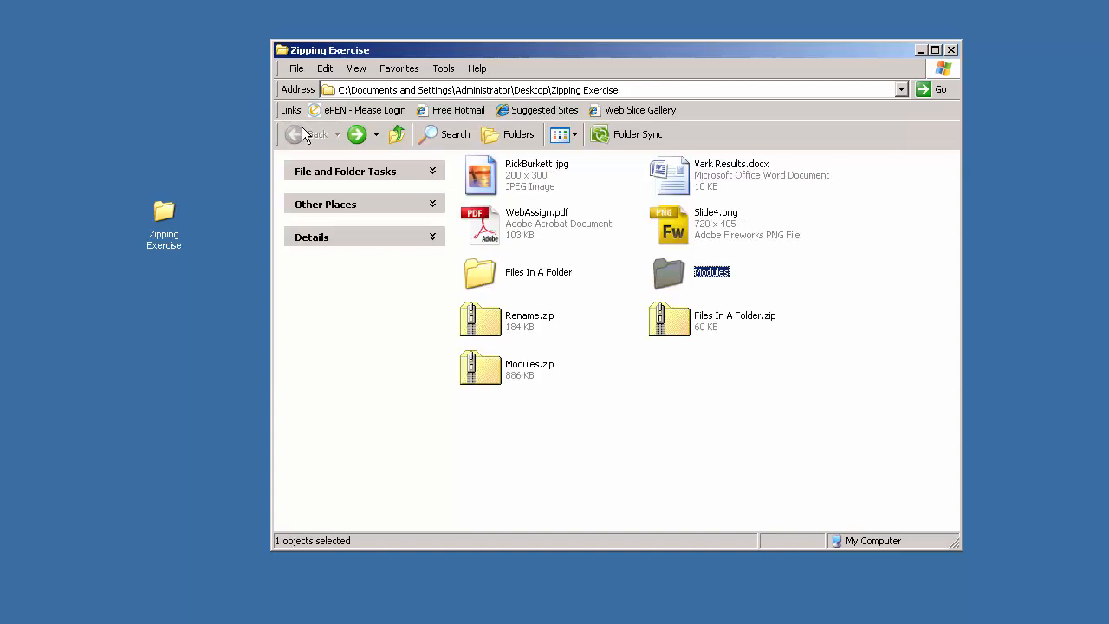
Compress the Module 01, Module 02 and Module 03 subfolders together into one zipped folder inside Modules and select the new archive.
mouse_move(675, 273)
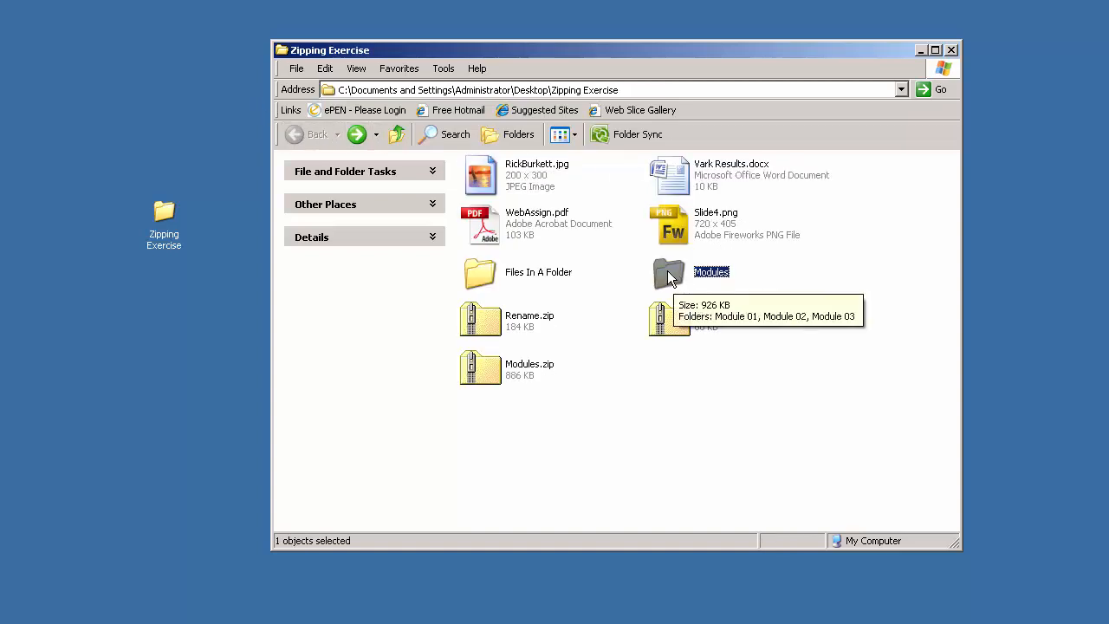
double_click(667, 270)
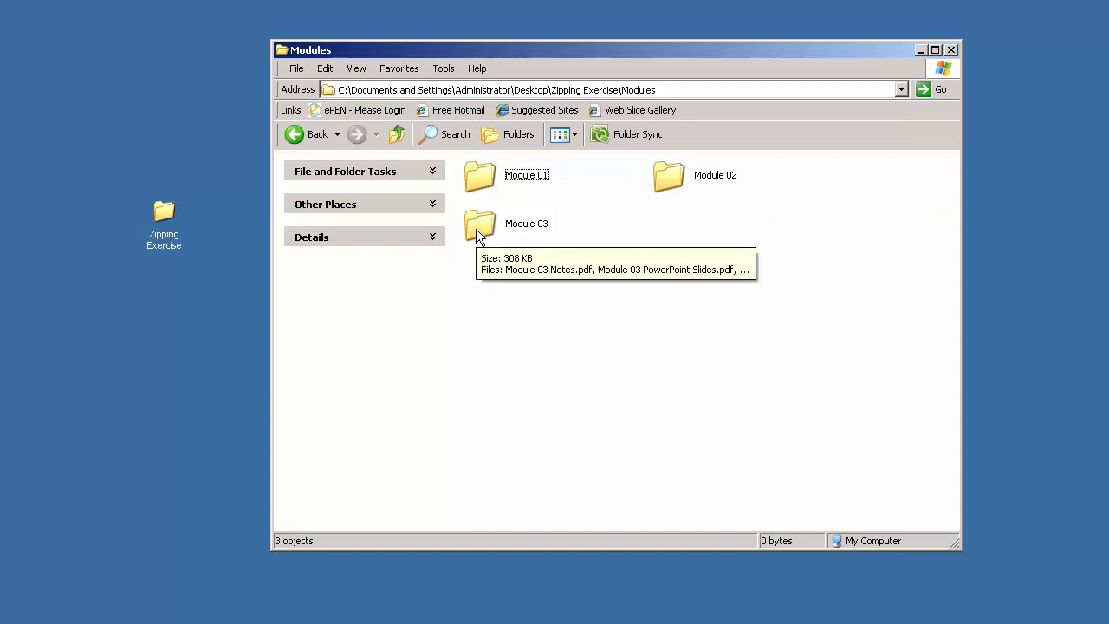
drag(767, 158, 466, 260)
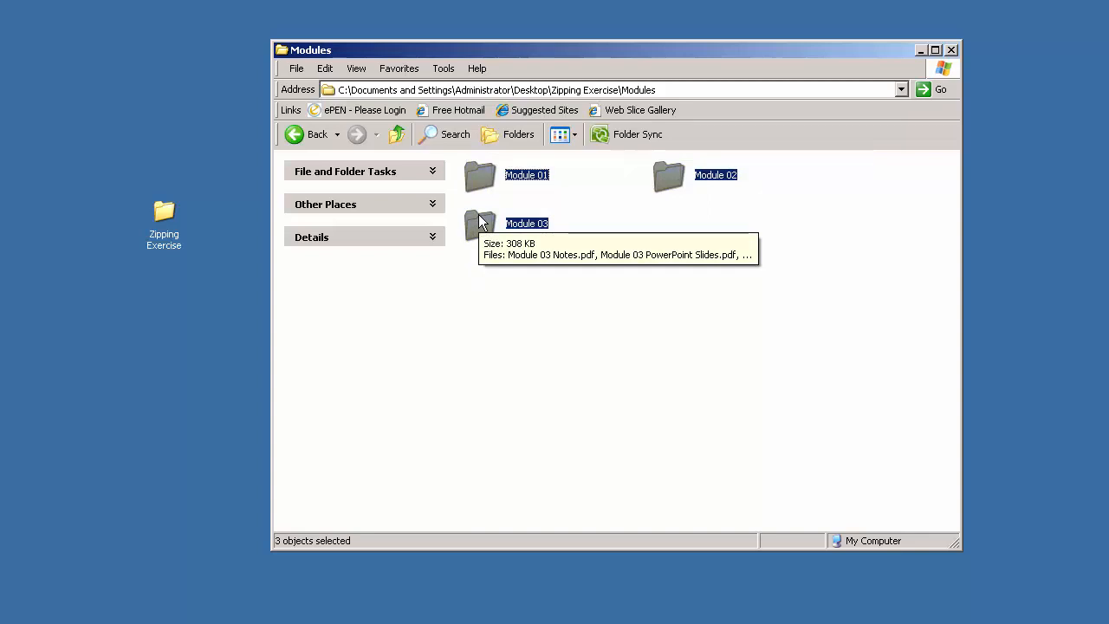
right_click(479, 223)
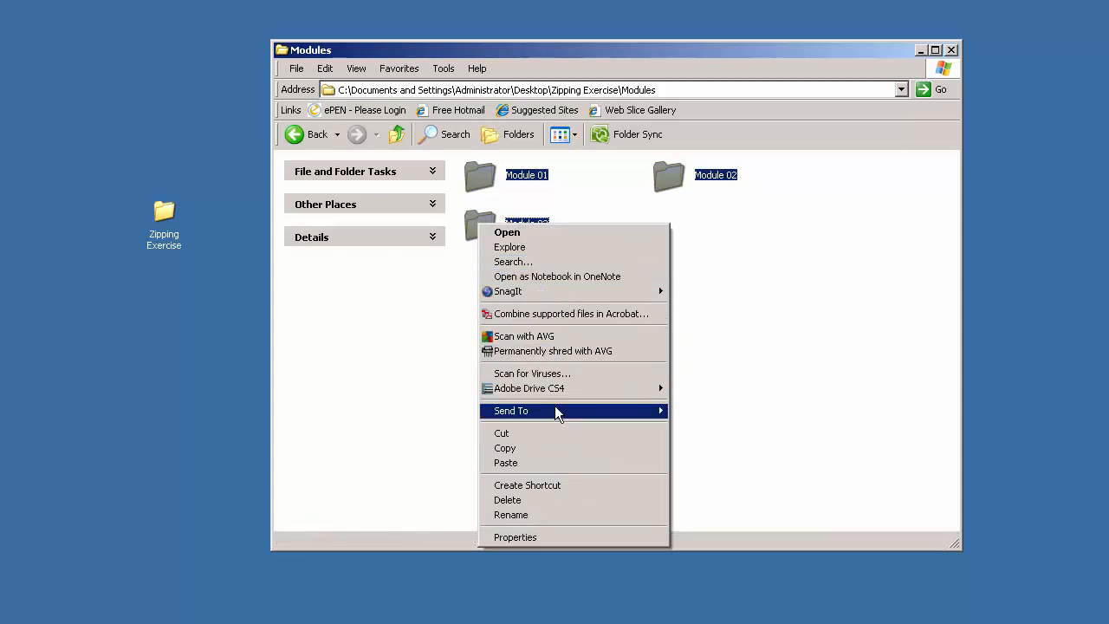
mouse_move(558, 412)
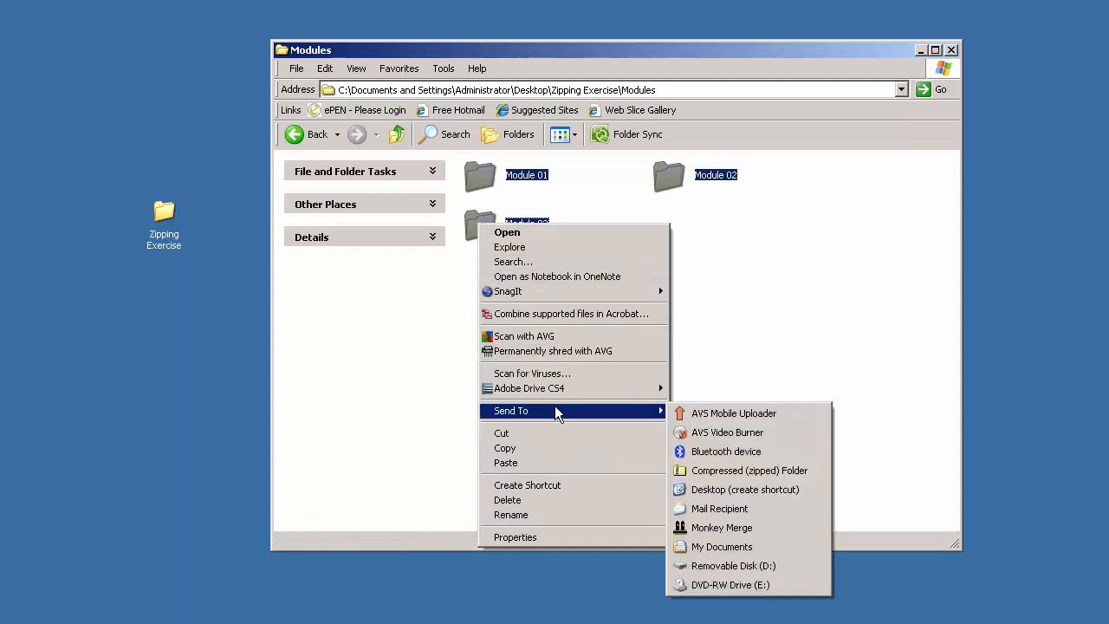
click(750, 472)
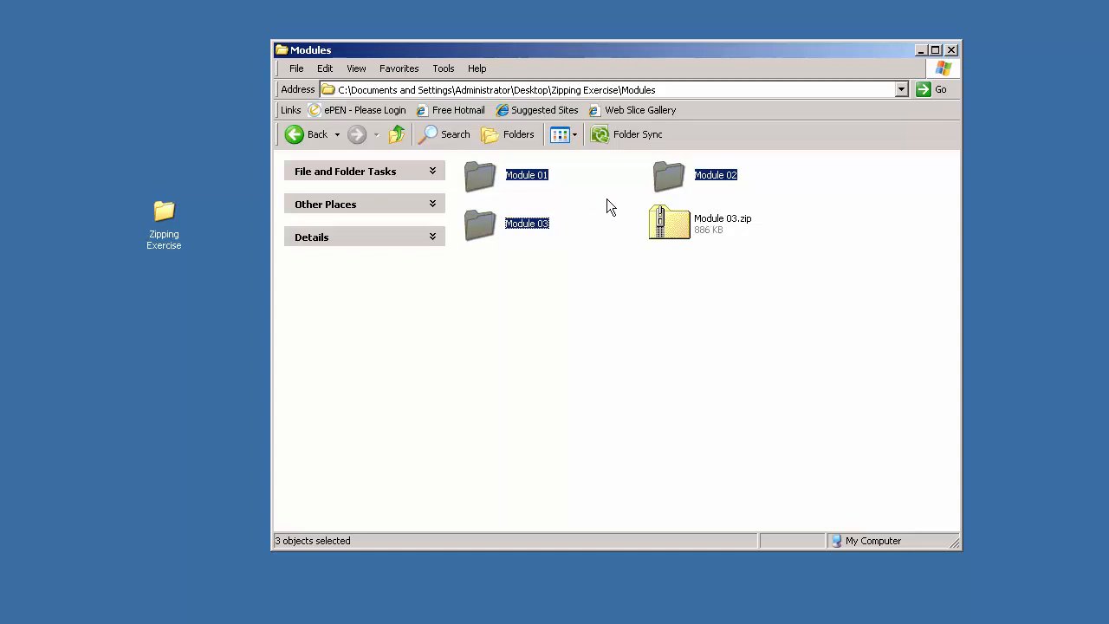
click(719, 224)
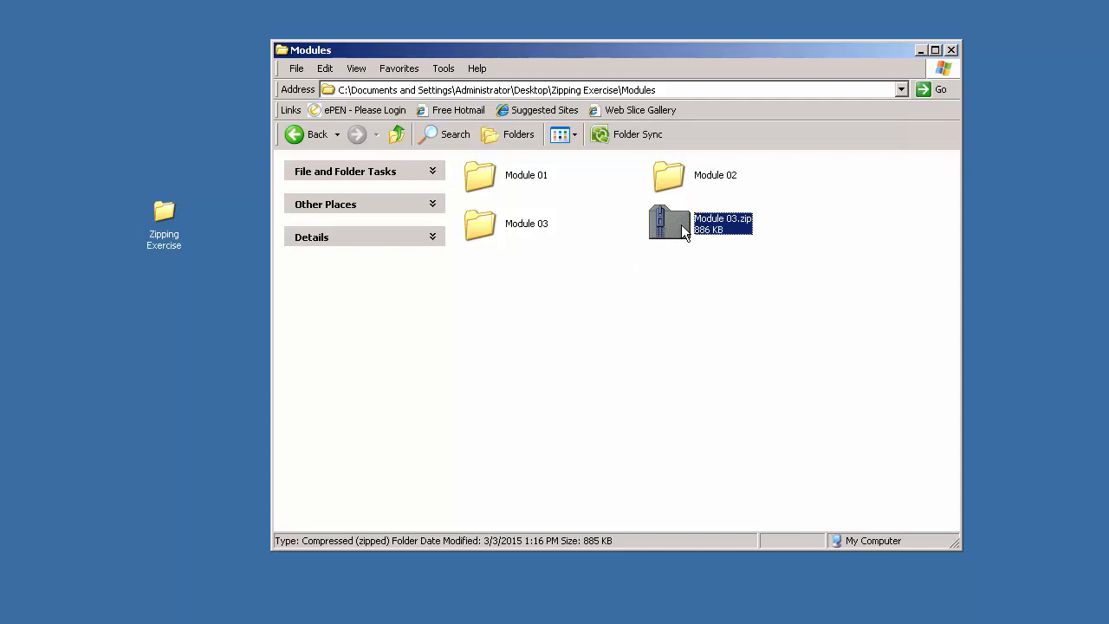
mouse_move(684, 231)
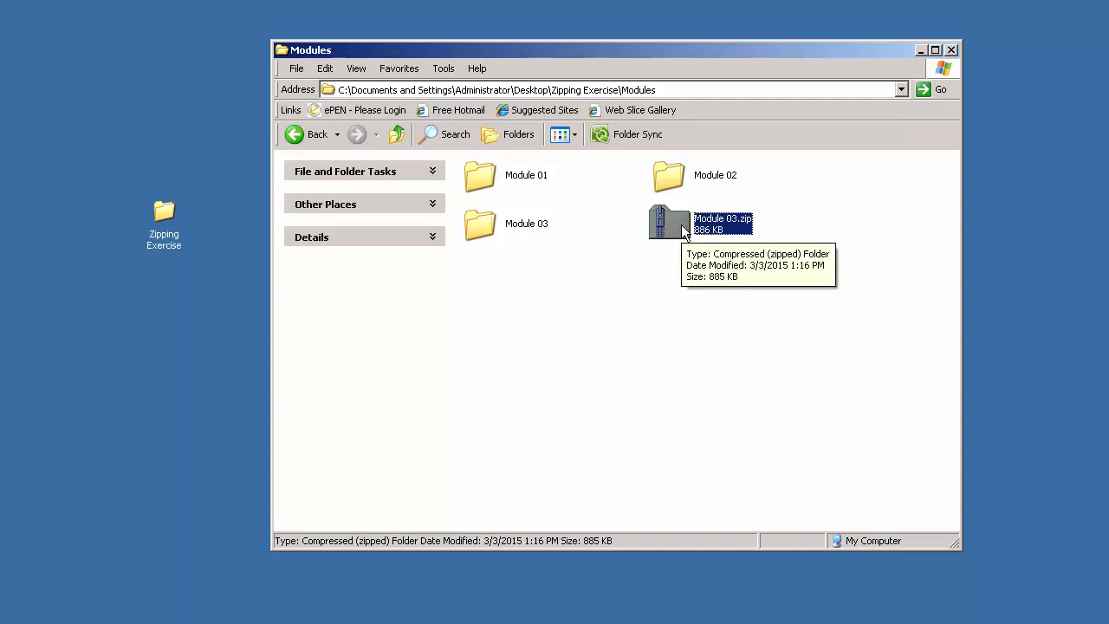